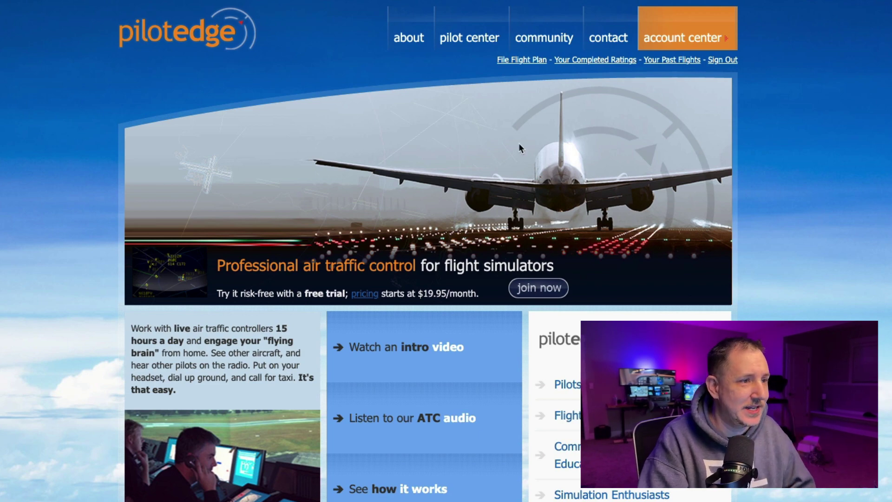
- Open the CAT-ratings page of the PilotEdge training program and review the list of CAT flights
scroll(518, 144, down, 9)
scroll(481, 177, up, 9)
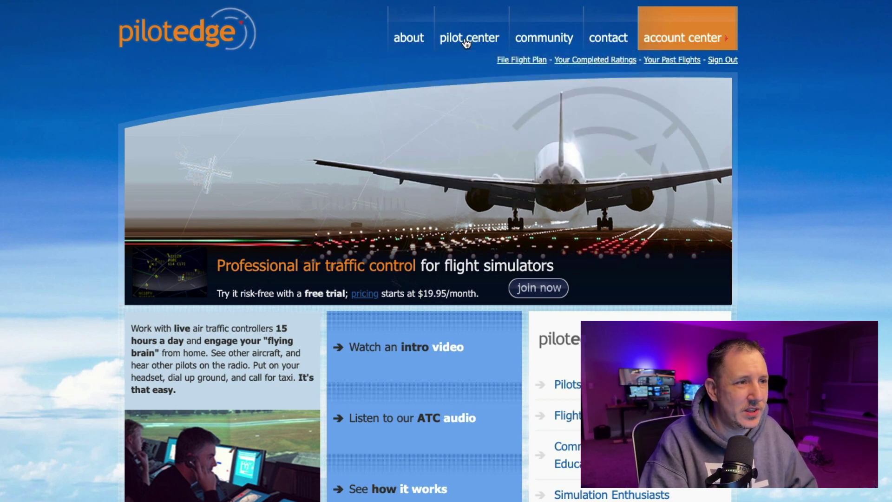
mouse_move(471, 43)
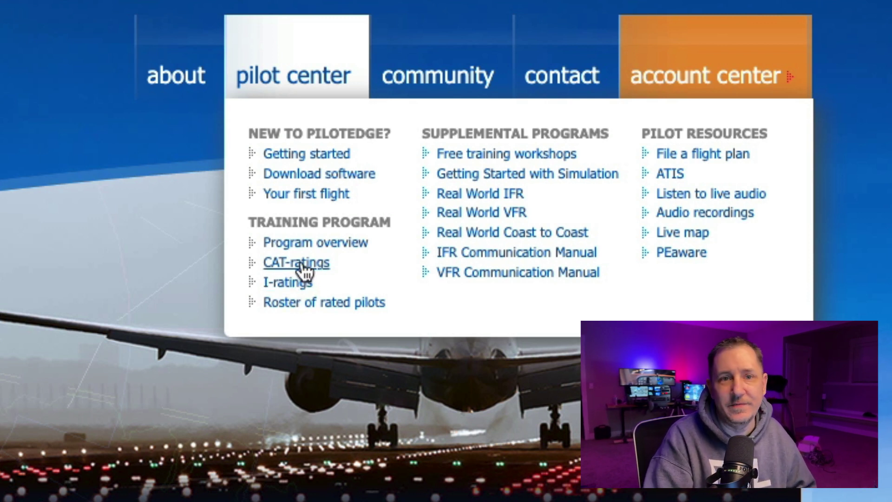
click(297, 263)
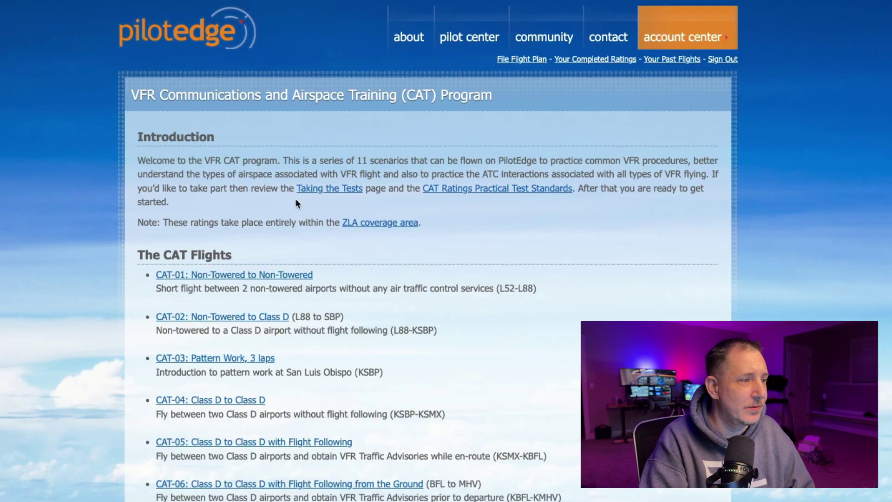
scroll(296, 200, down, 3)
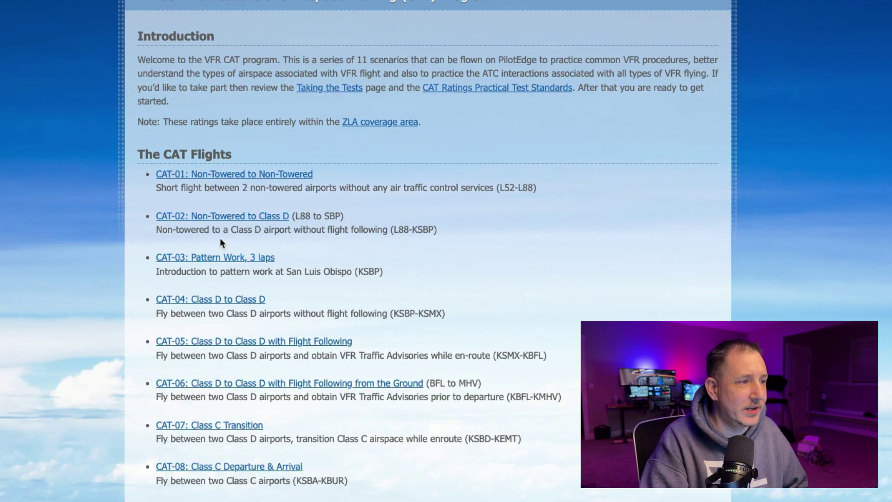
scroll(297, 272, down, 1)
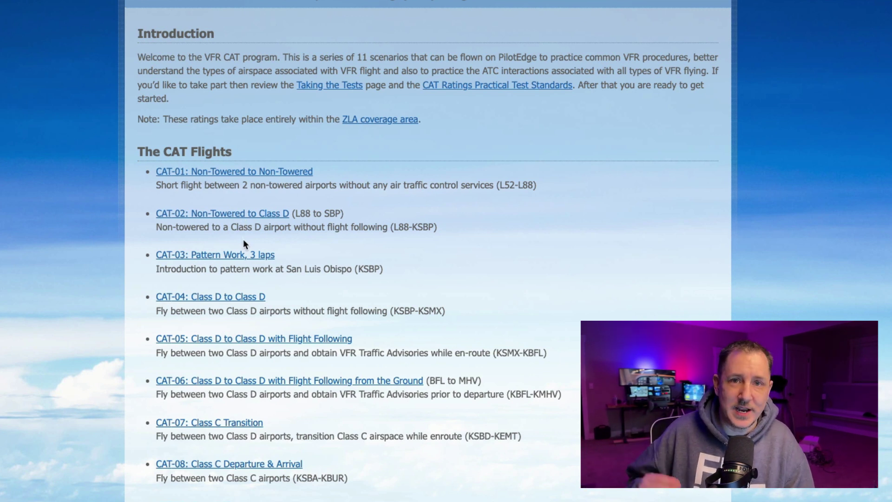
scroll(646, 84, up, 2)
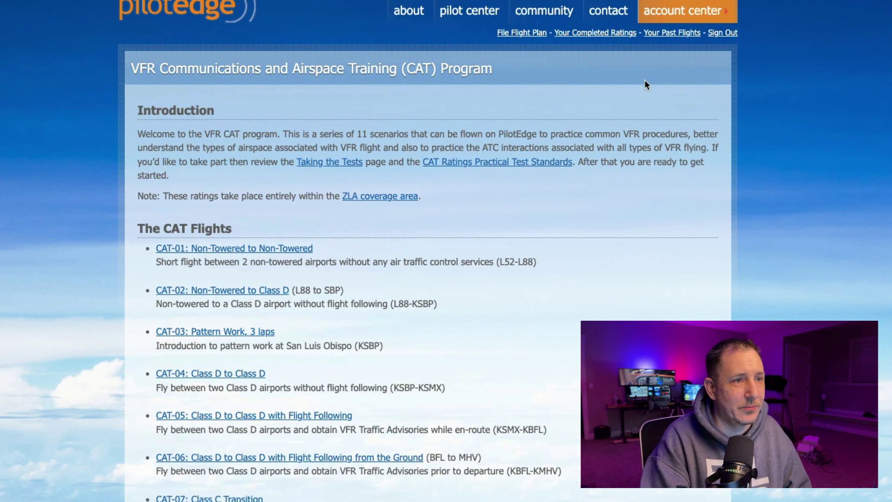
scroll(645, 84, up, 1)
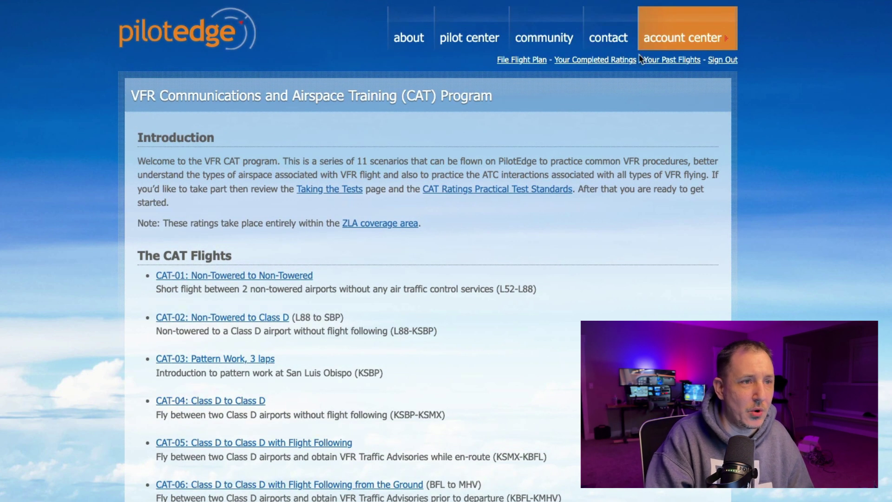
- Open the account's other subscription plans and examine the membership options, highlighting the "Los Angeles Center only" heading
click(587, 61)
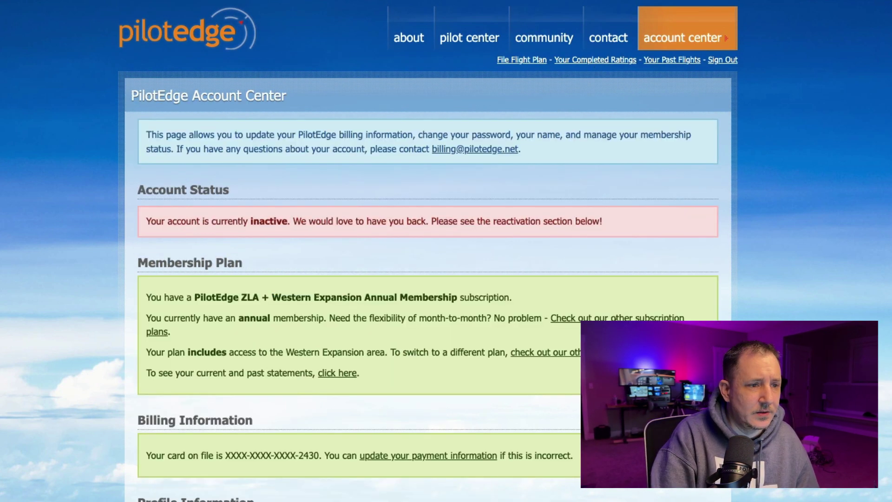
click(615, 319)
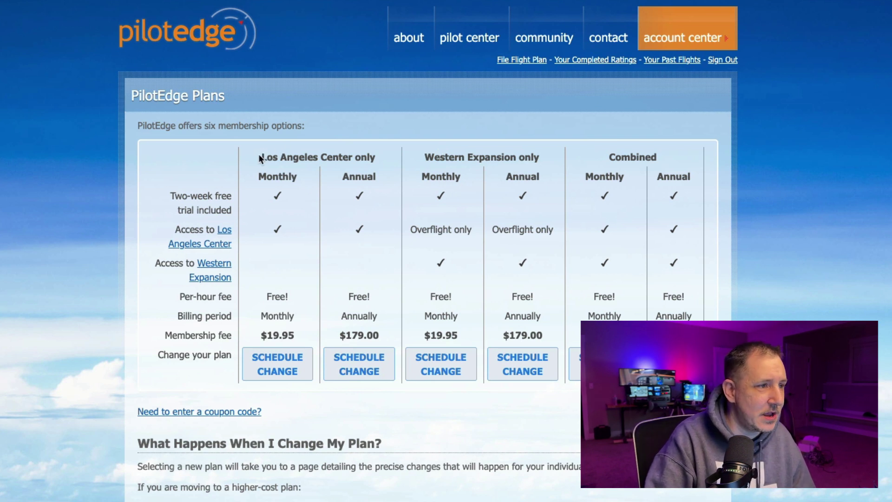
drag(259, 157, 379, 158)
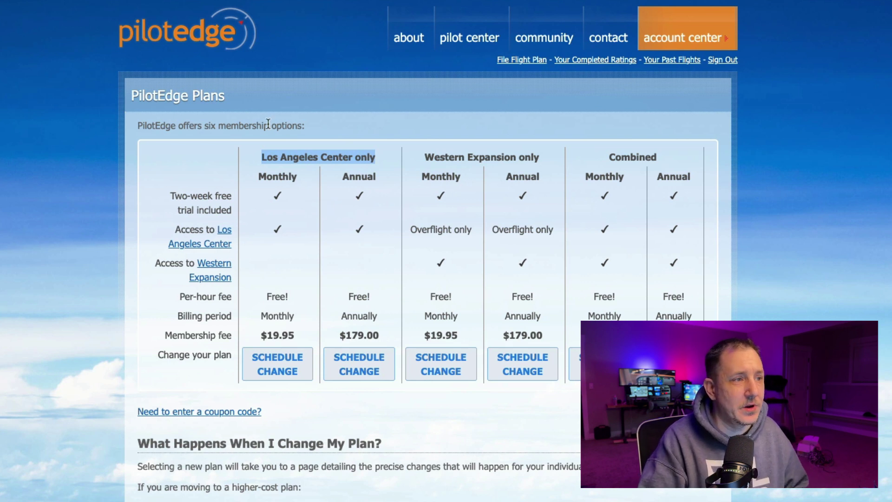
click(284, 158)
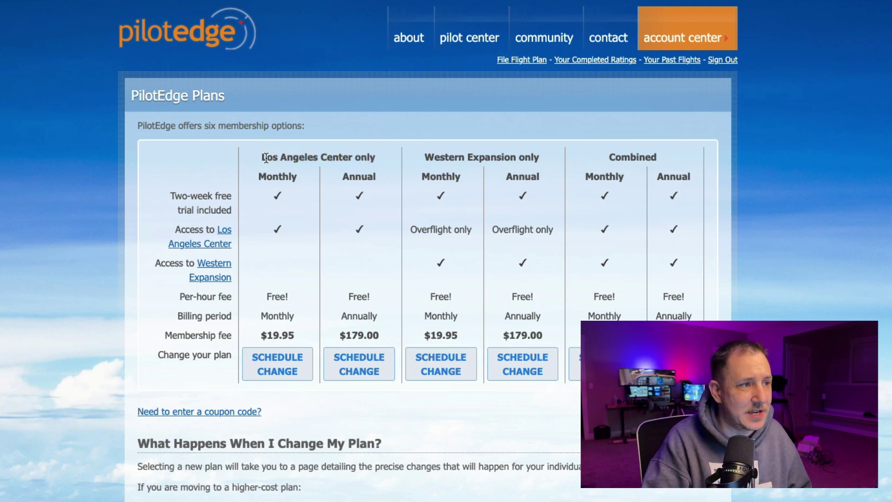
drag(263, 158, 403, 162)
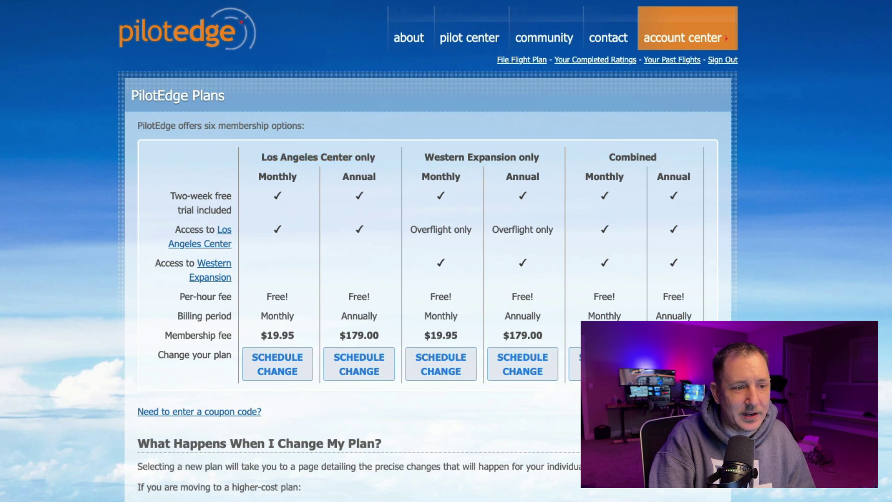
- Open the PilotEdge live map and examine where pilots are currently flying across the United States
mouse_move(470, 37)
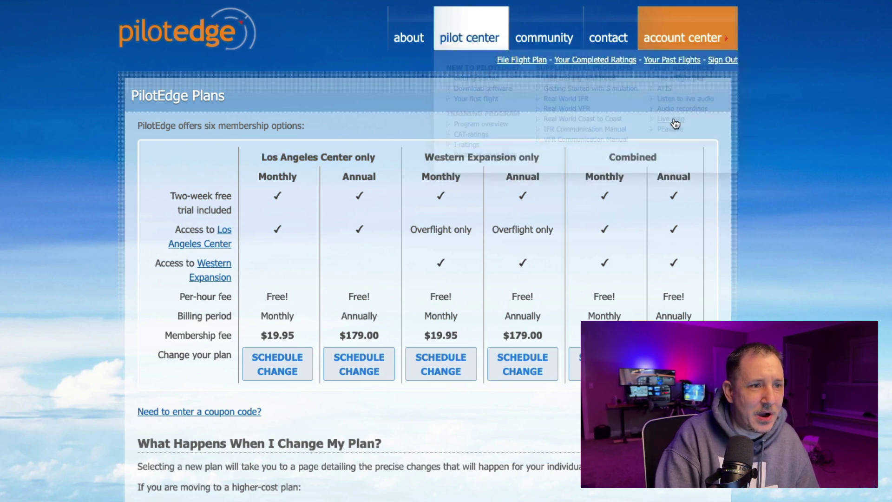
click(673, 120)
drag(477, 285, 471, 372)
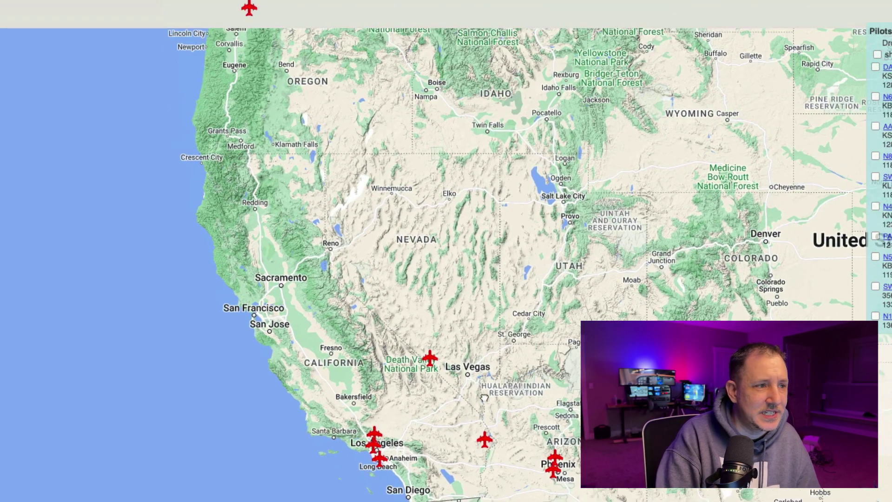
scroll(466, 329, down, 2)
drag(594, 253, 393, 241)
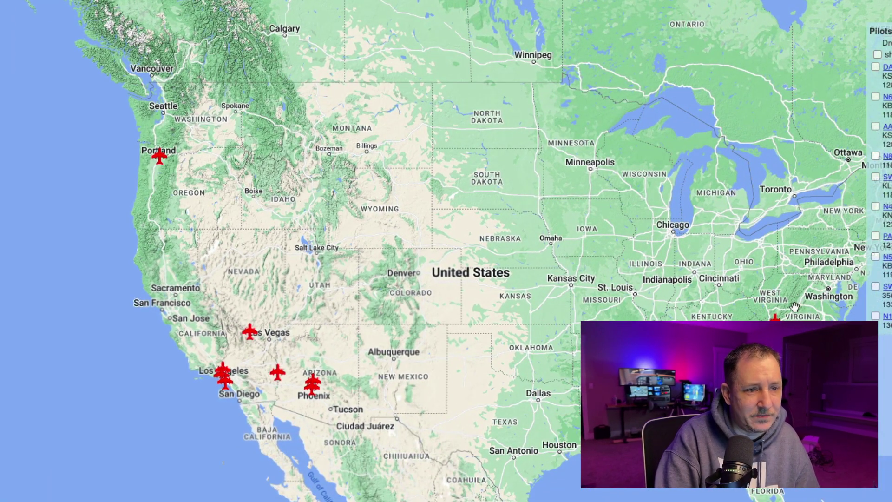
scroll(786, 310, up, 2)
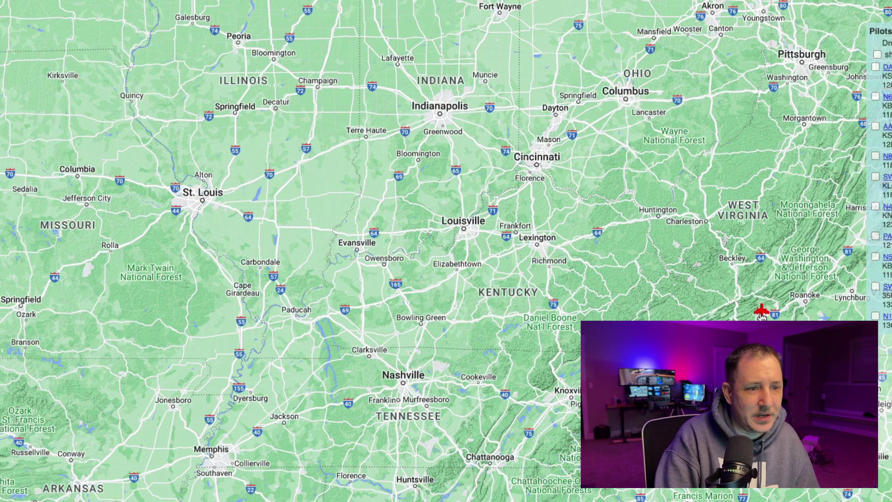
scroll(762, 316, down, 3)
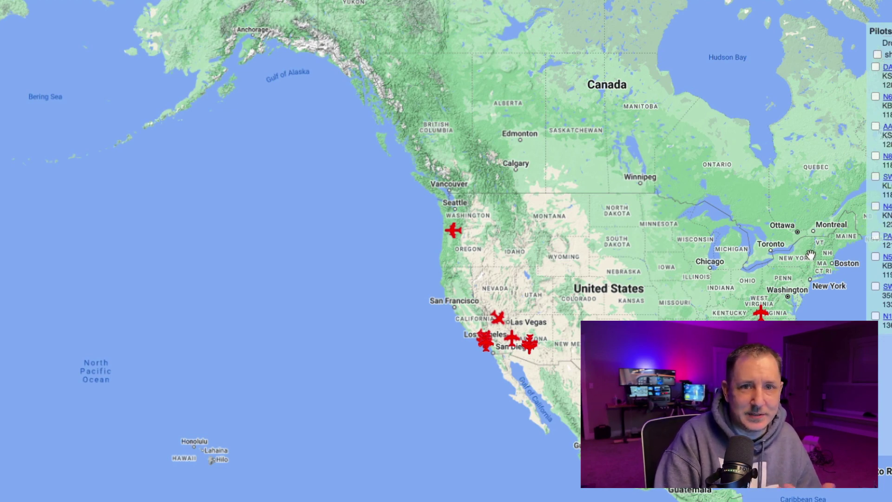
scroll(811, 255, down, 5)
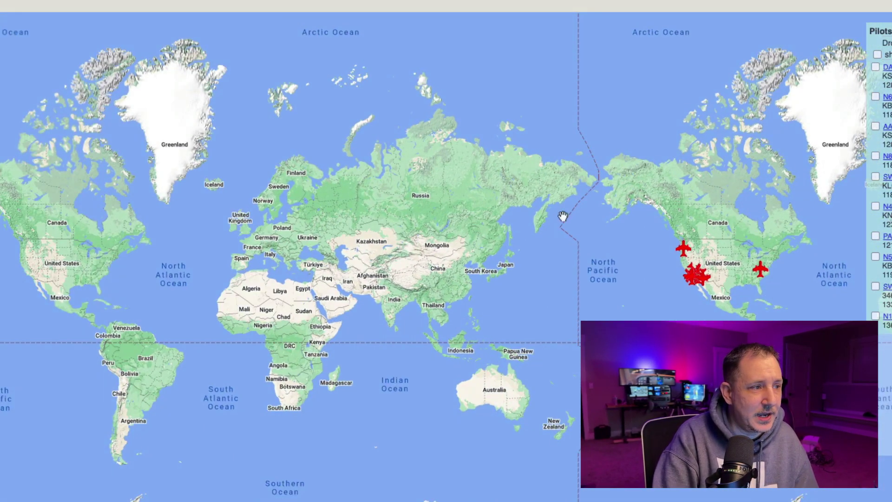
scroll(785, 263, up, 2)
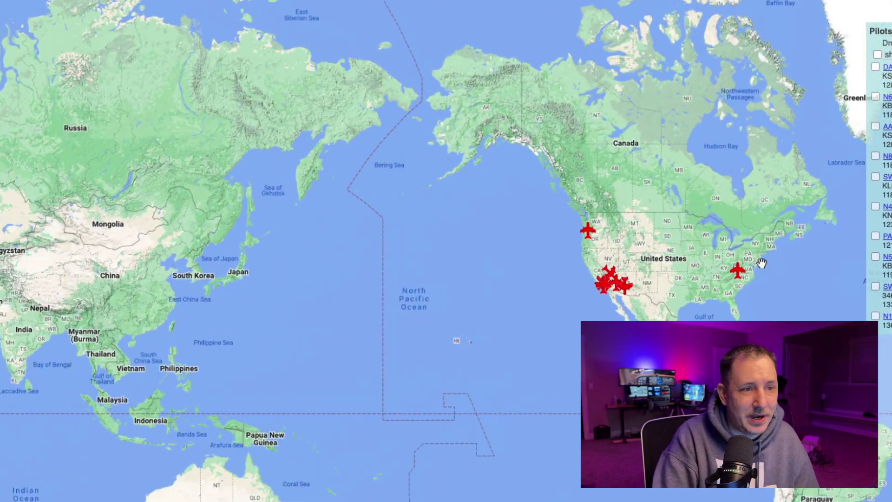
scroll(762, 263, up, 4)
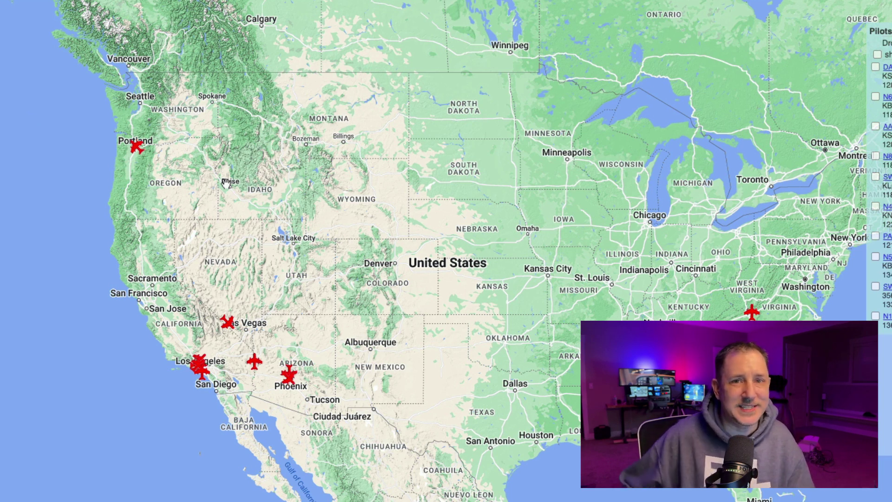
- Examine the Boise, Idaho area and its surroundings on the live map
scroll(211, 167, up, 3)
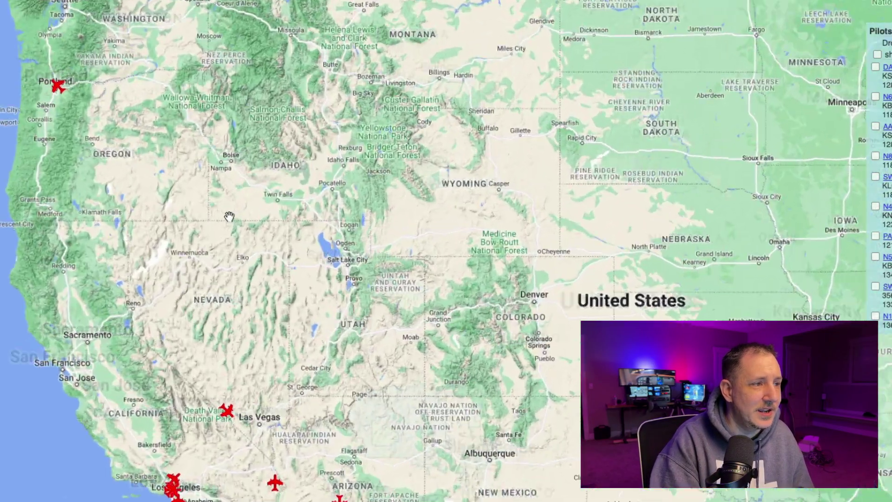
scroll(212, 165, up, 2)
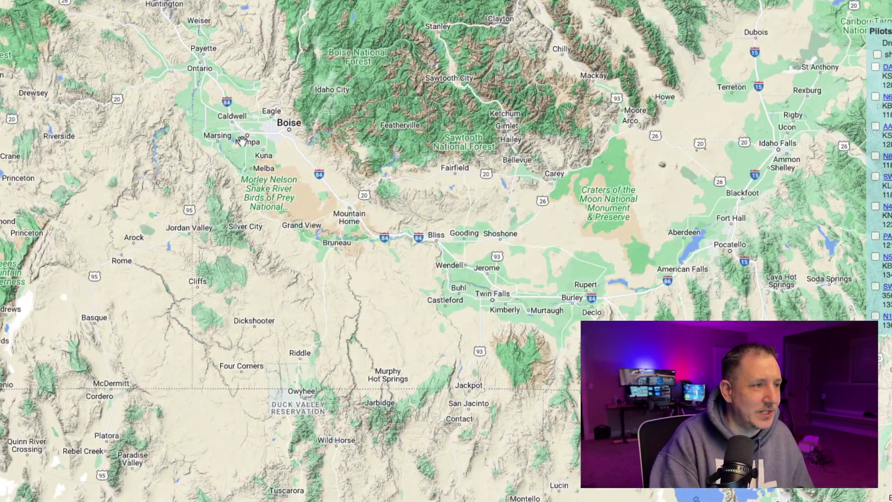
scroll(245, 144, up, 2)
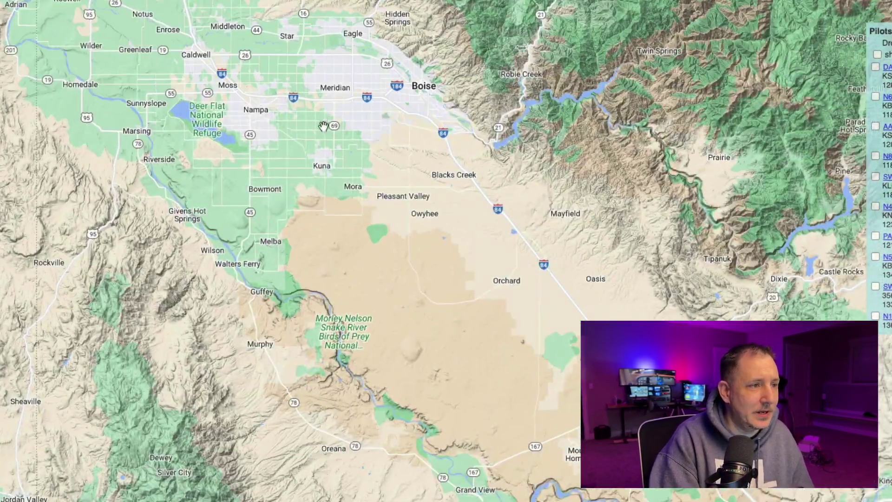
drag(318, 128, 288, 295)
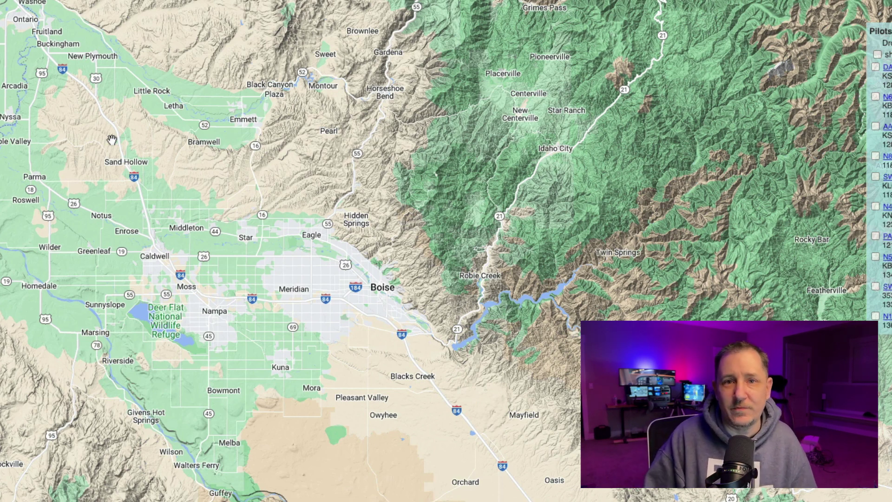
scroll(233, 196, down, 2)
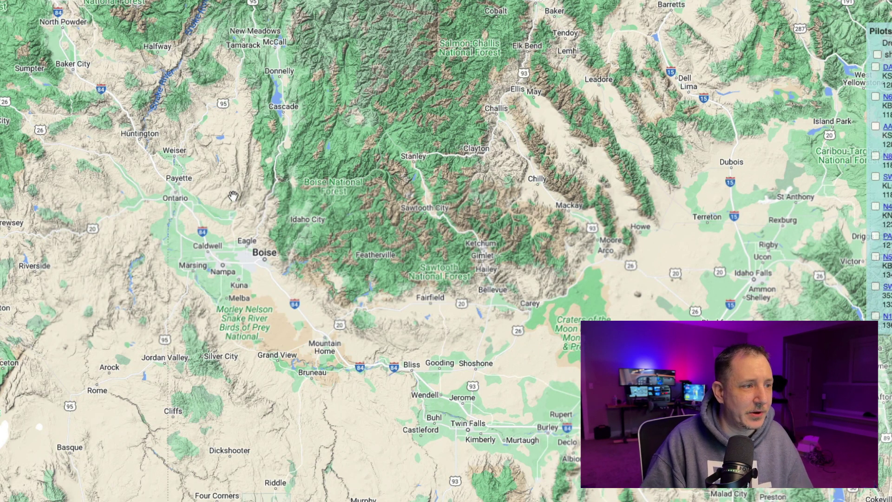
scroll(288, 202, down, 2)
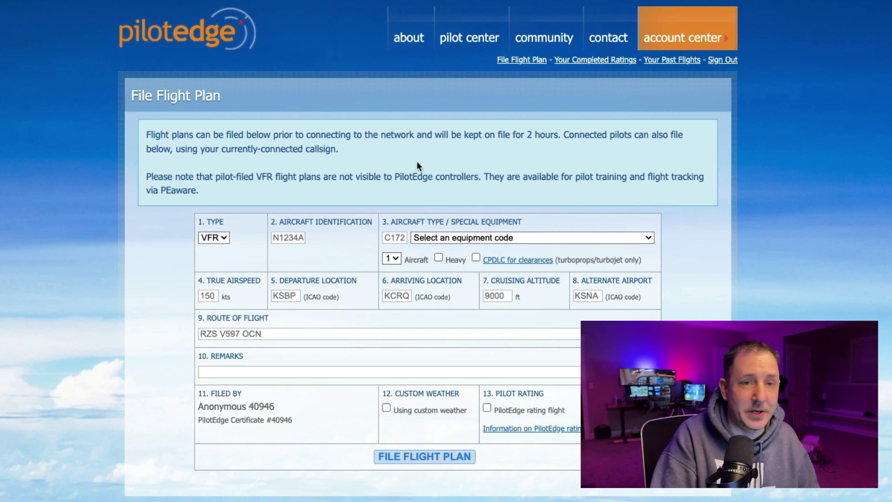
- Set the type to IFR in the File Flight Plan form, and leave the form without filing
click(214, 237)
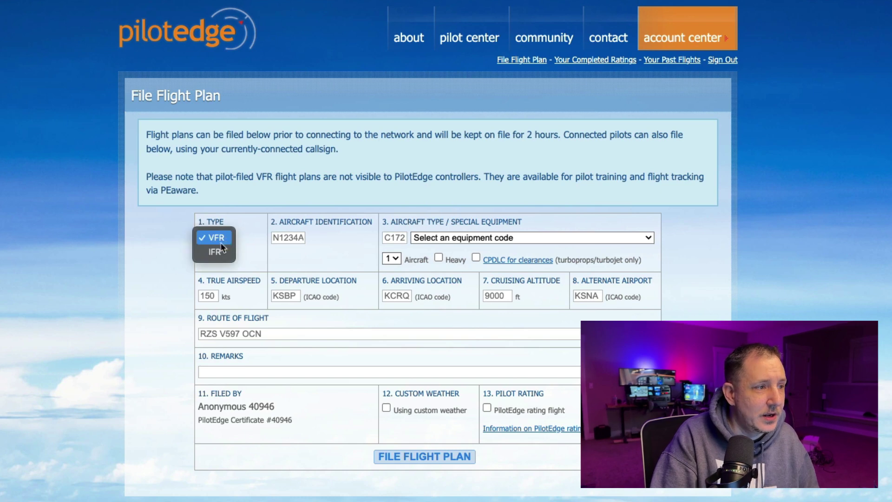
click(213, 251)
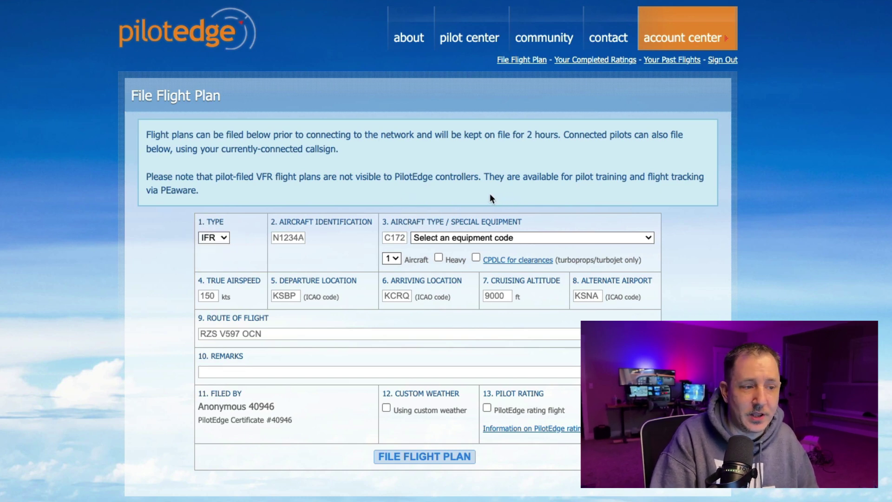
key(alt+Left)
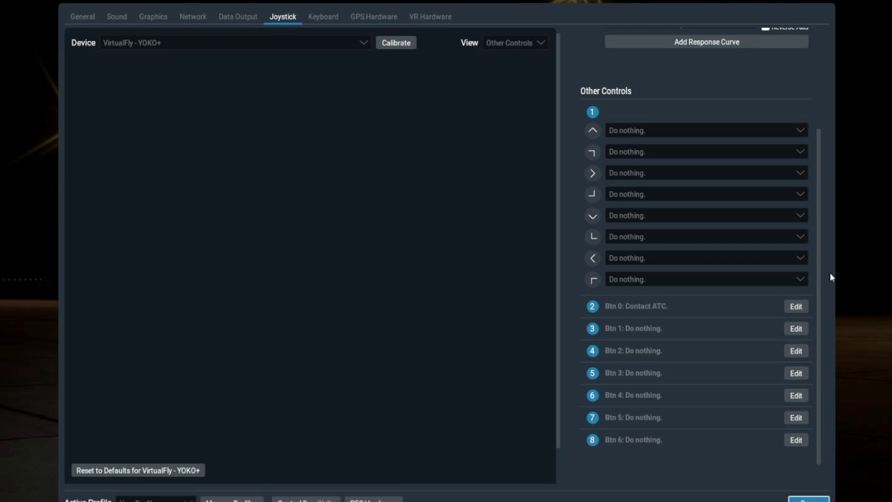
- In X-Plane's joystick settings, review the VirtualFly YOKO+ axis and button assignments, including Contact ATC on Btn 0, and close the settings
scroll(749, 344, up, 3)
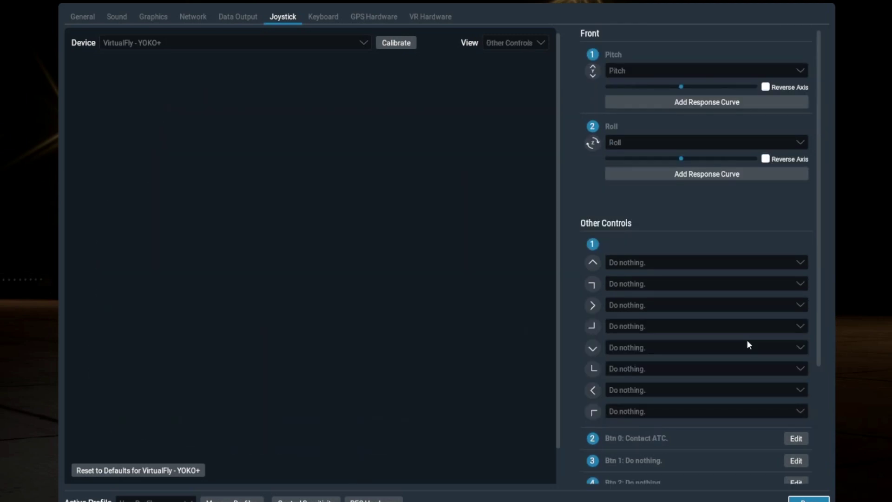
scroll(706, 413, down, 2)
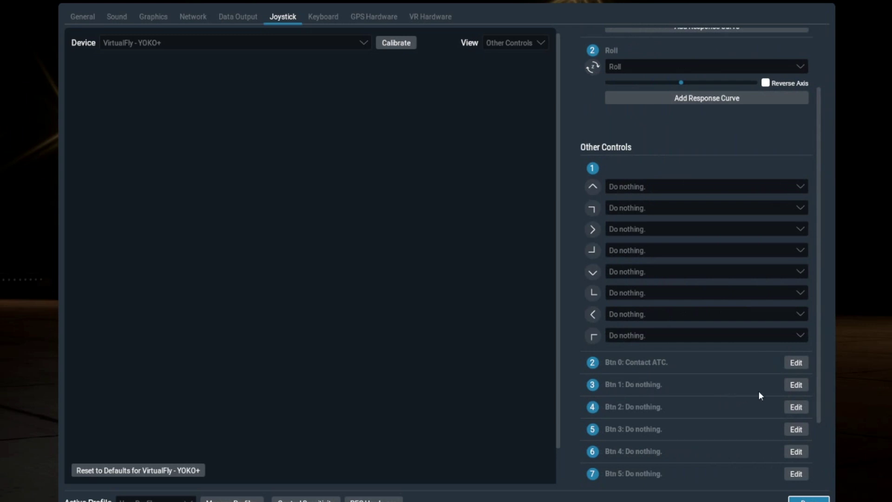
scroll(744, 390, down, 3)
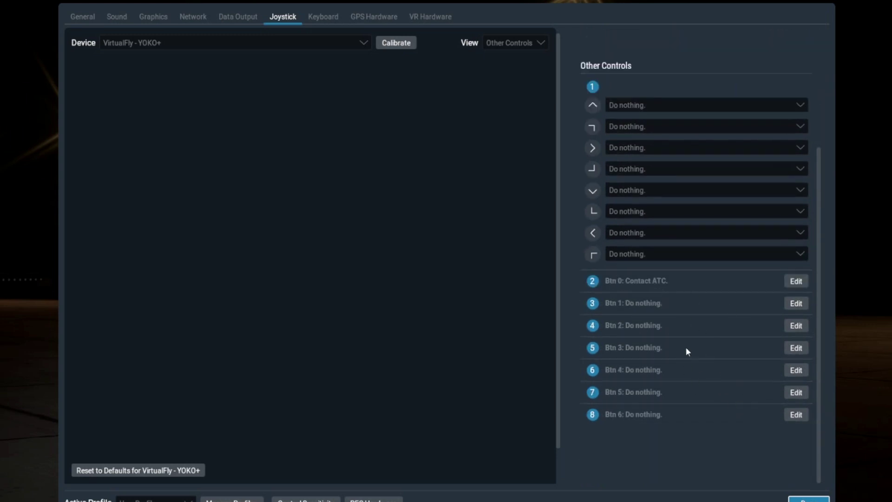
scroll(688, 342, up, 3)
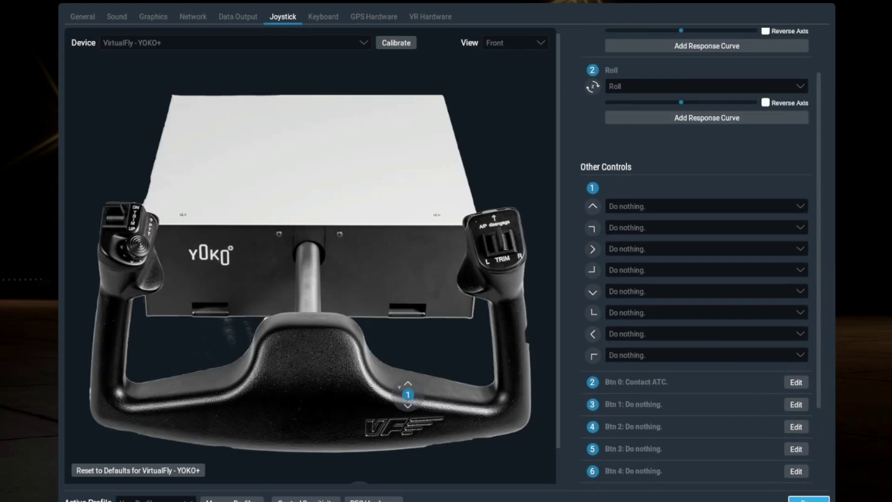
click(809, 499)
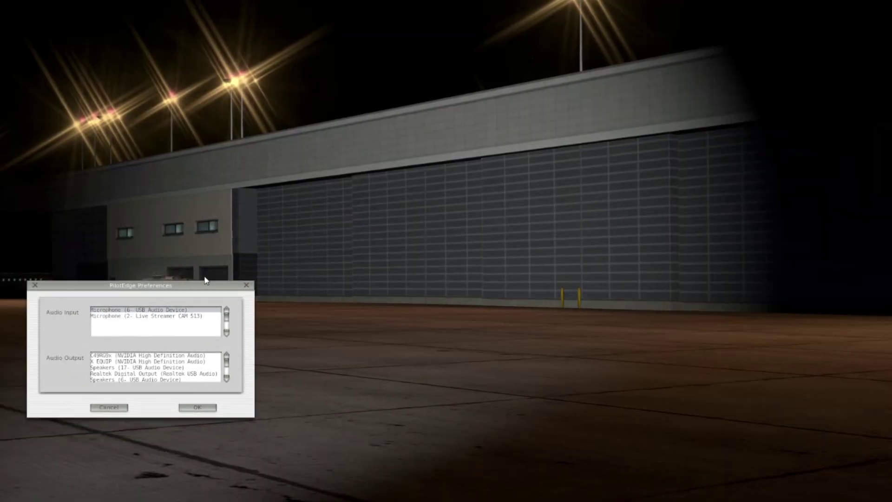
- Set PilotEdge's audio input to Microphone (6- USB Audio Device) and output to Speakers (6- USB Audio Device), and accept the preferences
drag(205, 280, 546, 199)
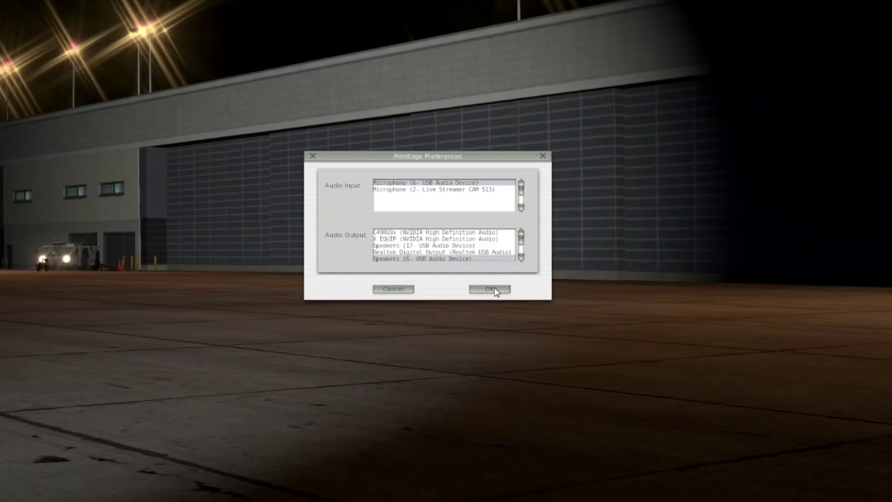
click(494, 288)
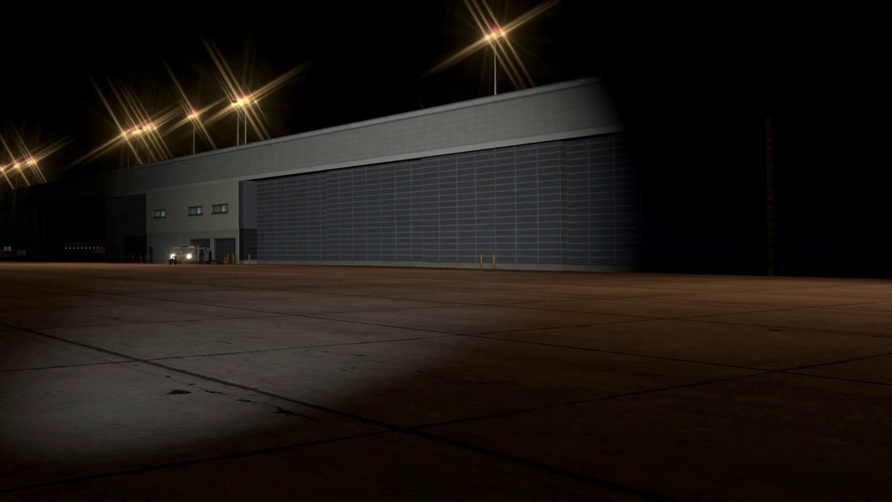
- Bring up the Cessna's instrument panel and raise the COM 1 standby frequency in whole-megahertz steps
key(shift+9)
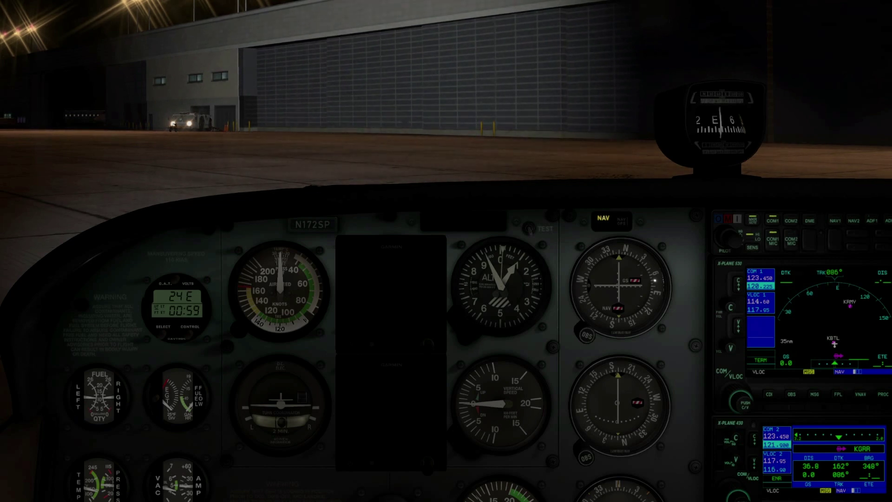
scroll(742, 400, up, 2)
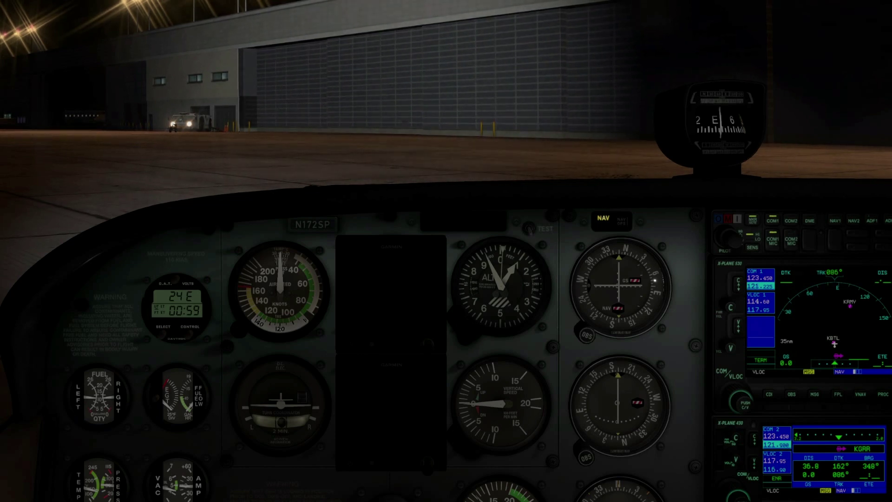
scroll(742, 401, down, 1)
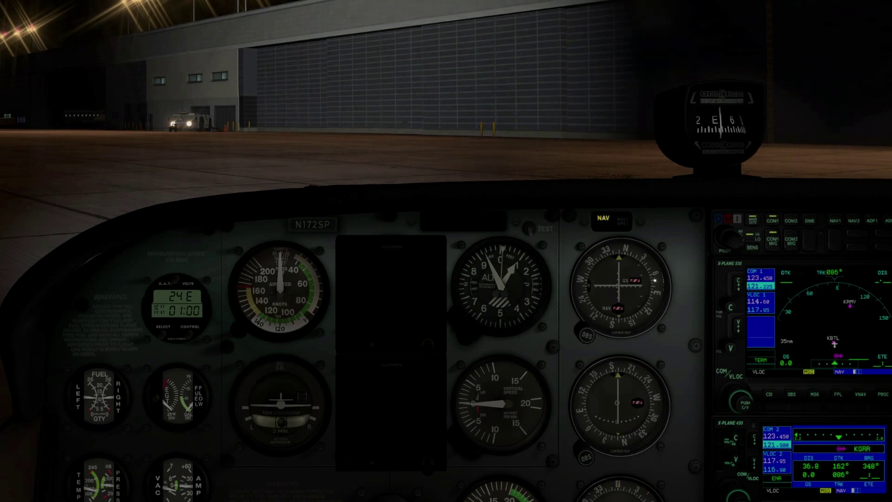
scroll(741, 401, up, 1)
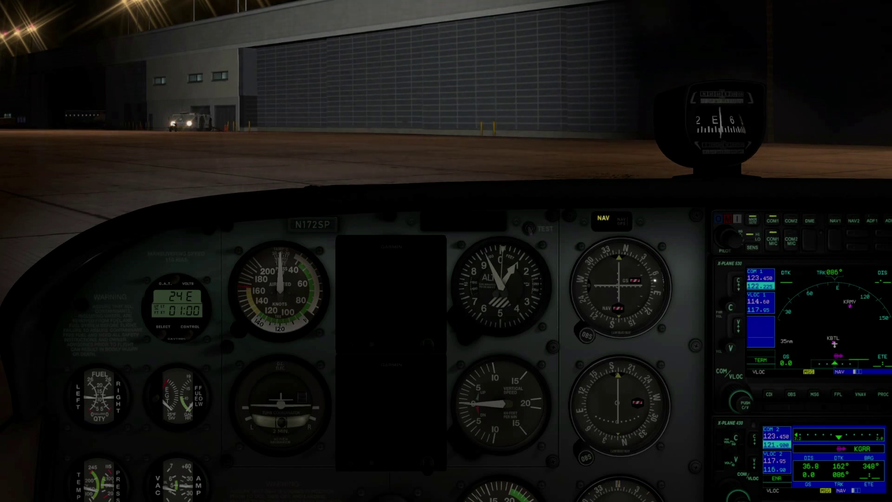
scroll(741, 401, up, 1)
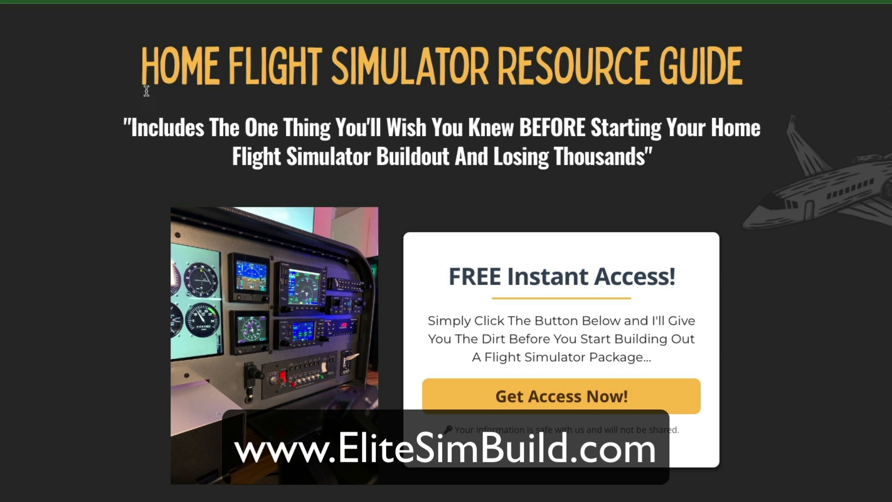
- On the EliteSimBuild.com page, open the Home Flight Simulator Resource Guide's free access form, and close it without submitting
drag(142, 70, 760, 79)
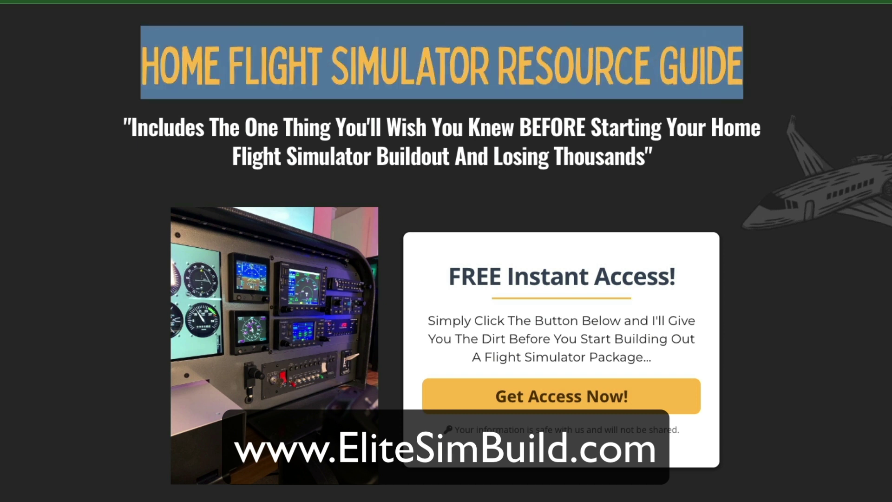
click(607, 399)
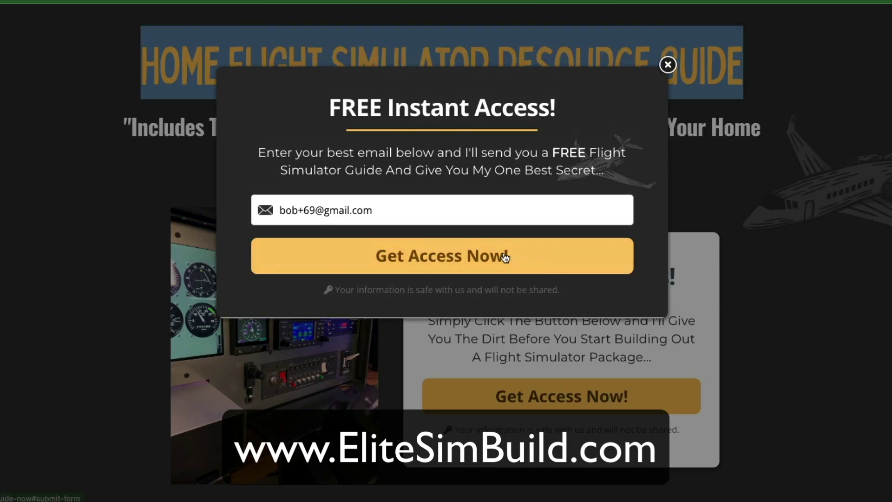
click(668, 65)
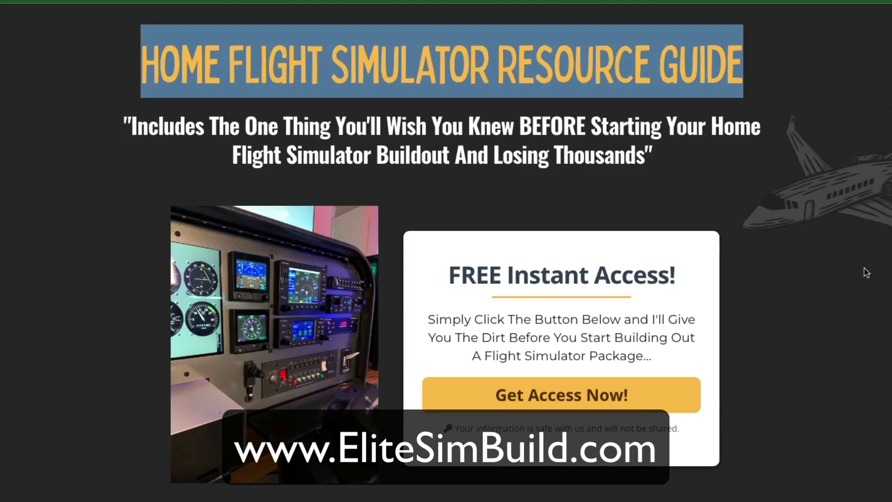
- Examine the Resource Lists and Avionics Reviews items in the page's flight sim buildout section
scroll(865, 271, down, 15)
drag(429, 293, 567, 295)
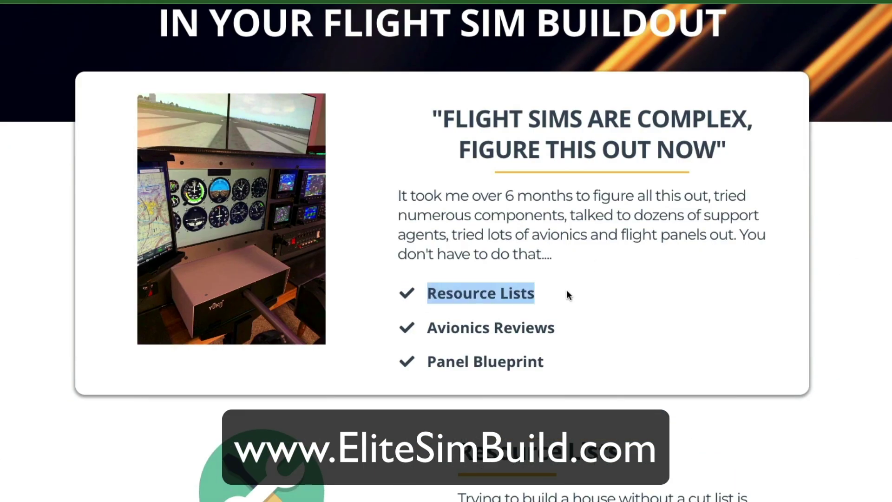
drag(447, 328, 560, 329)
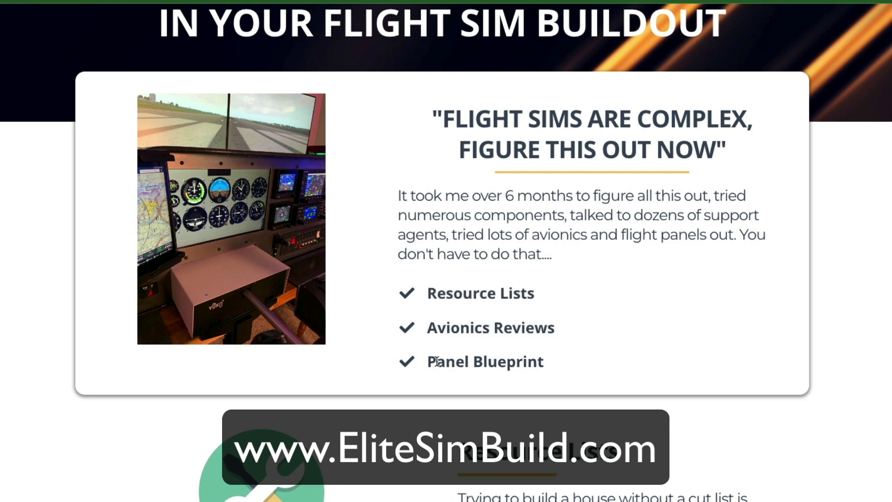